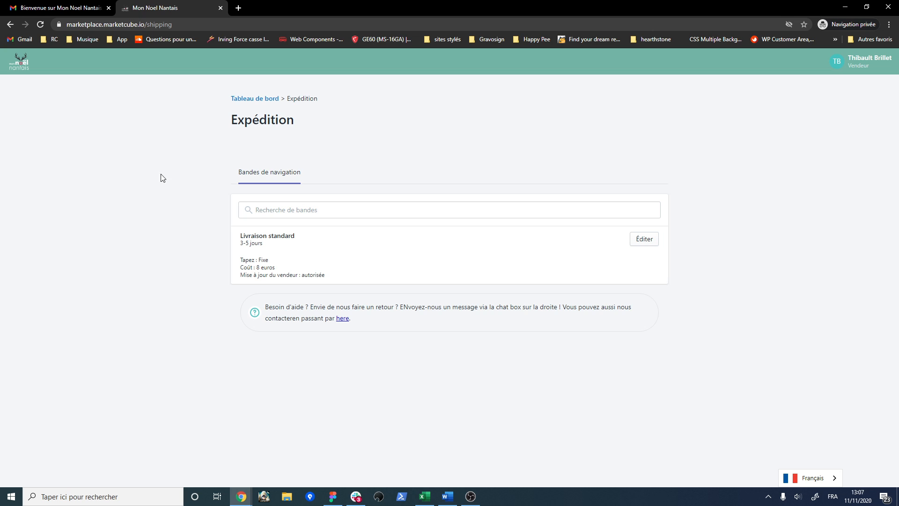
- Go from the dashboard's settings to the advanced shipping settings and show the offers management section
{"action": "left_click", "coordinate": [257, 99]}
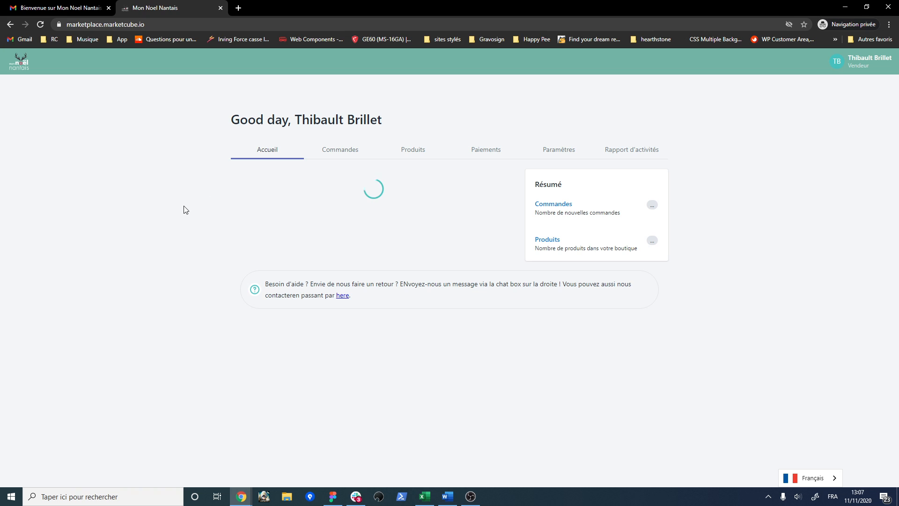
{"action": "left_click", "coordinate": [565, 152]}
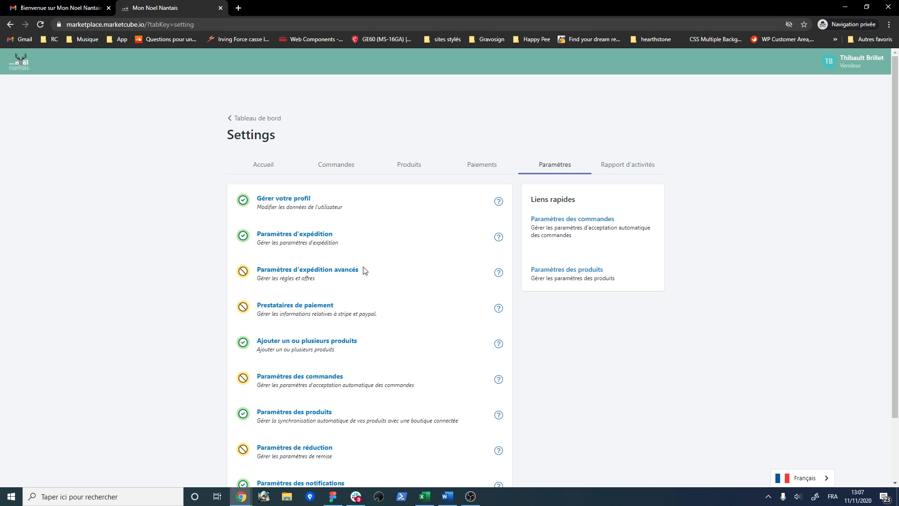
{"action": "left_click", "coordinate": [310, 274]}
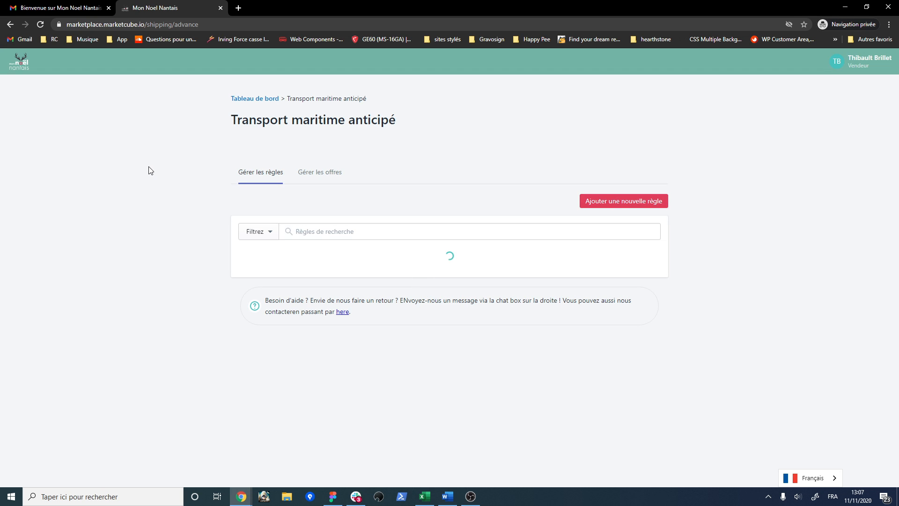
{"action": "left_click", "coordinate": [314, 173]}
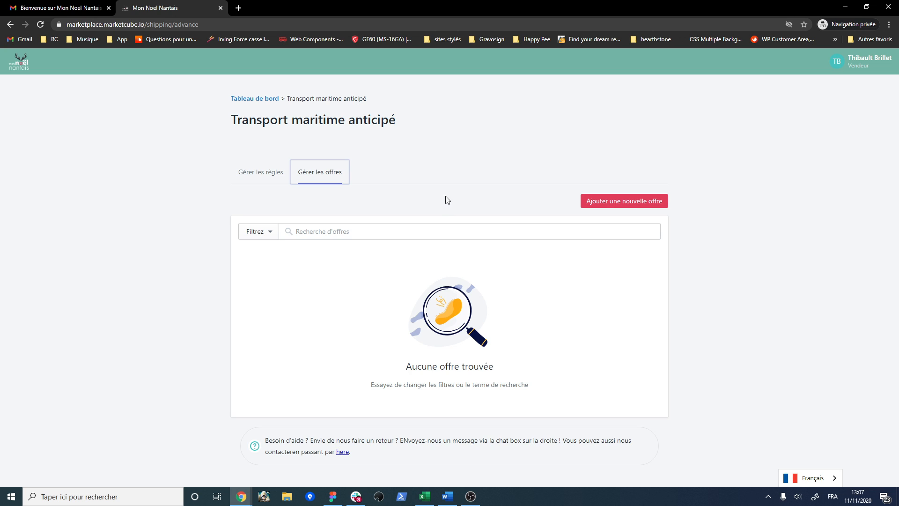
- Start a new shipping offer based on the "Livraison standard" shipping band
{"action": "left_click", "coordinate": [592, 201]}
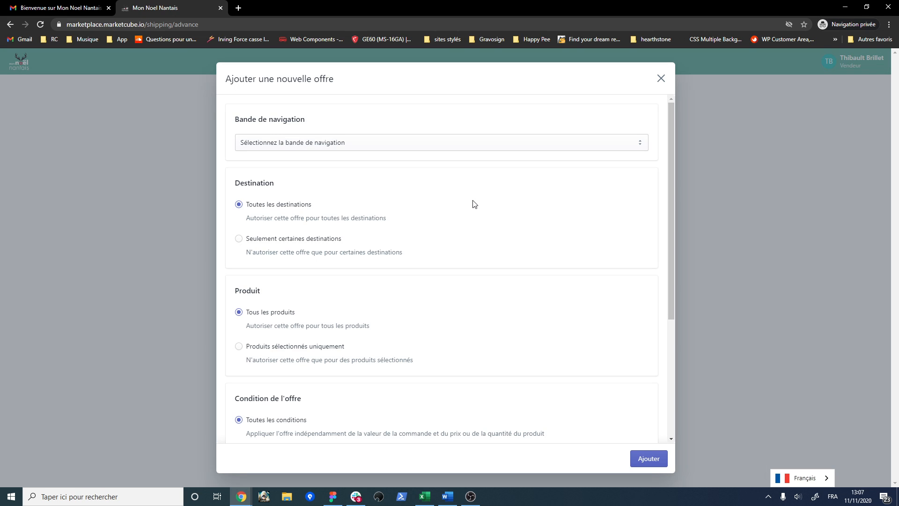
{"action": "left_click", "coordinate": [329, 146]}
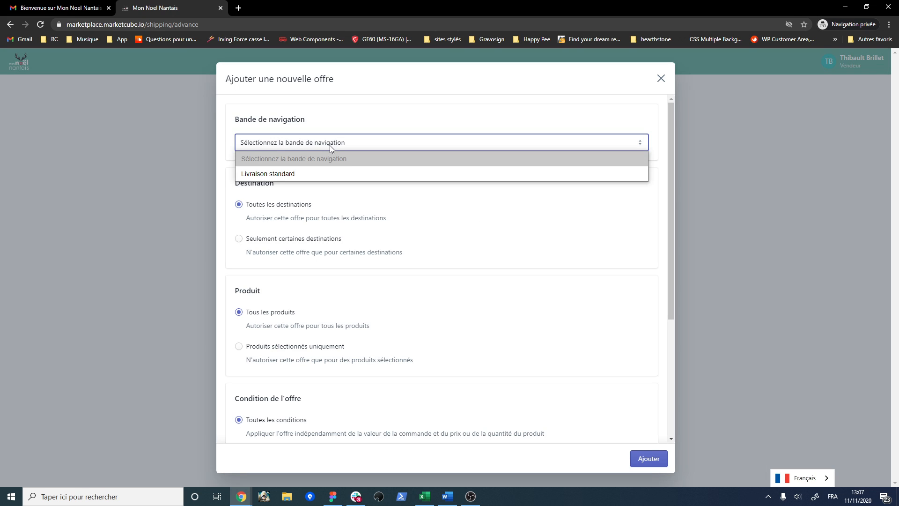
{"action": "left_click", "coordinate": [333, 176]}
- Restrict the offer to selected products only, searching for "pro" and choosing "Super produit"
{"action": "scroll", "coordinate": [313, 220], "scroll_direction": "down", "scroll_amount": 3}
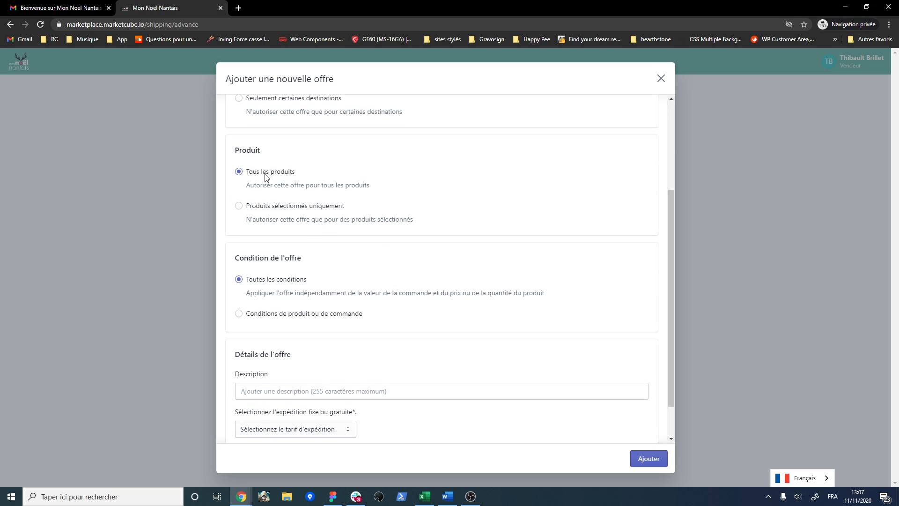
{"action": "left_click", "coordinate": [276, 207]}
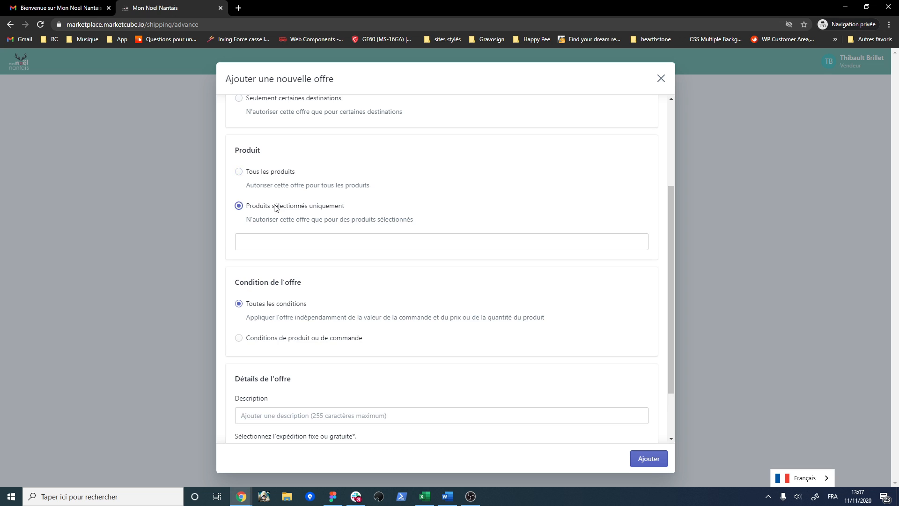
{"action": "left_click", "coordinate": [272, 234]}
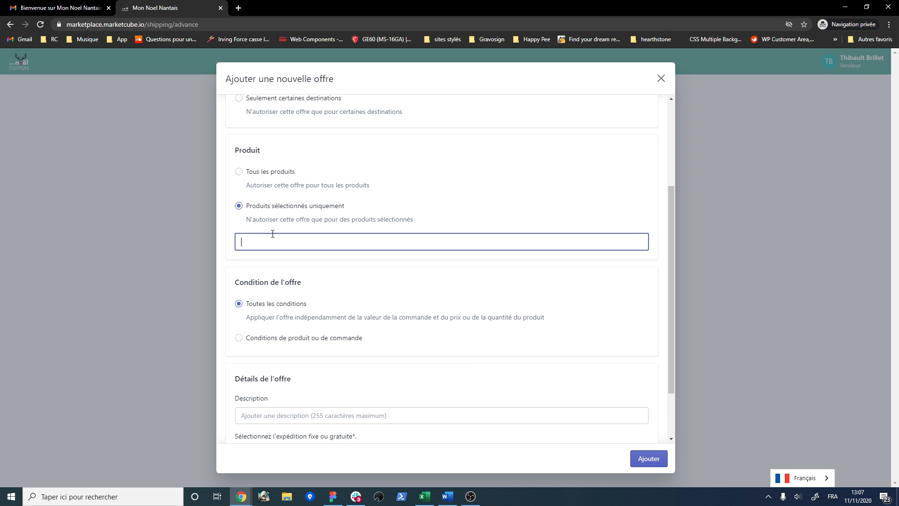
{"action": "type", "text": "pro"}
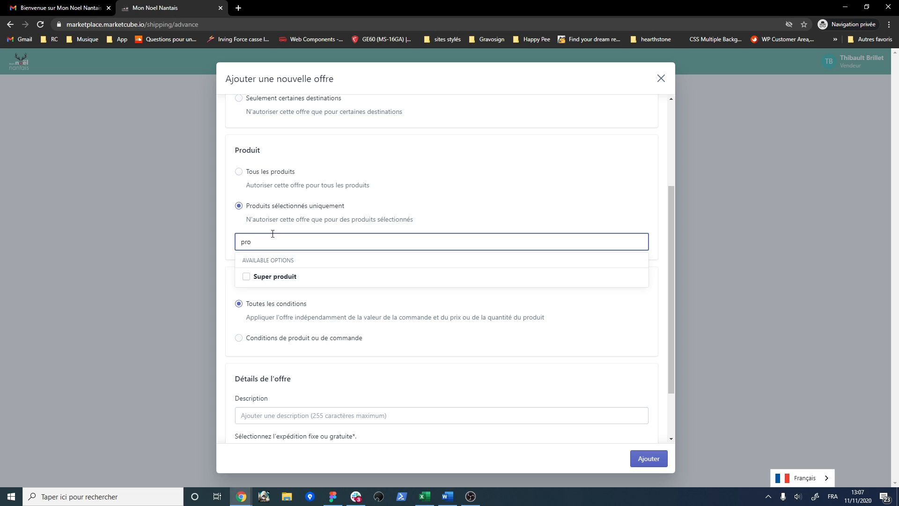
{"action": "left_click", "coordinate": [246, 279]}
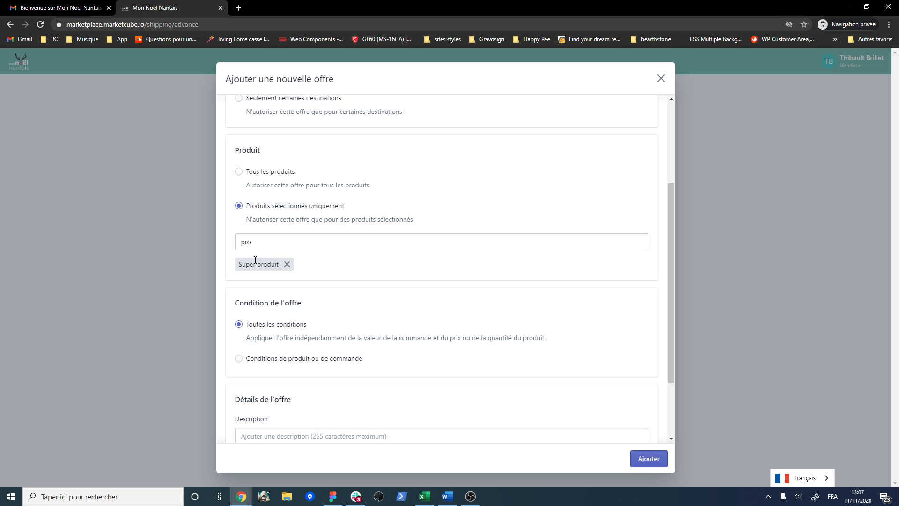
- Set the offer's shipping rate to a fixed cost of €17 and enable the global shipping charge ("Montant global des frais d'expédition")
{"action": "scroll", "coordinate": [253, 274], "scroll_direction": "down", "scroll_amount": 2}
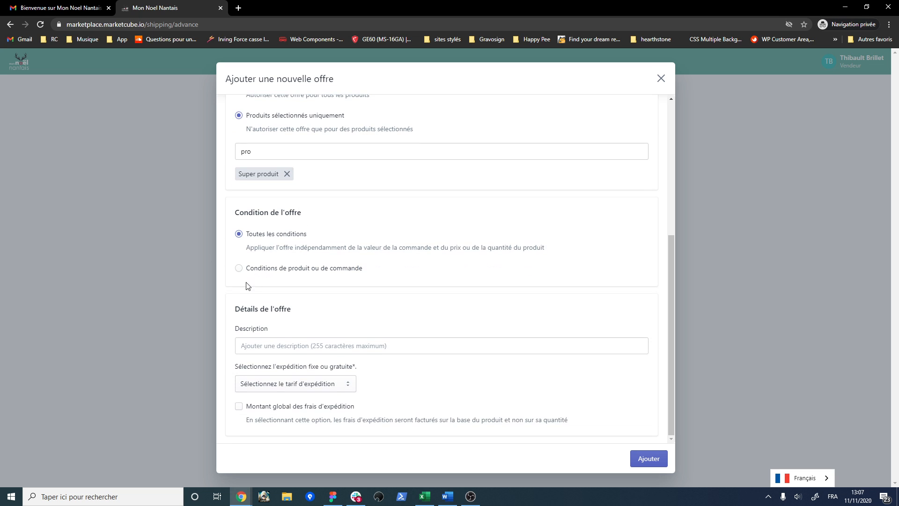
{"action": "left_click", "coordinate": [294, 386]}
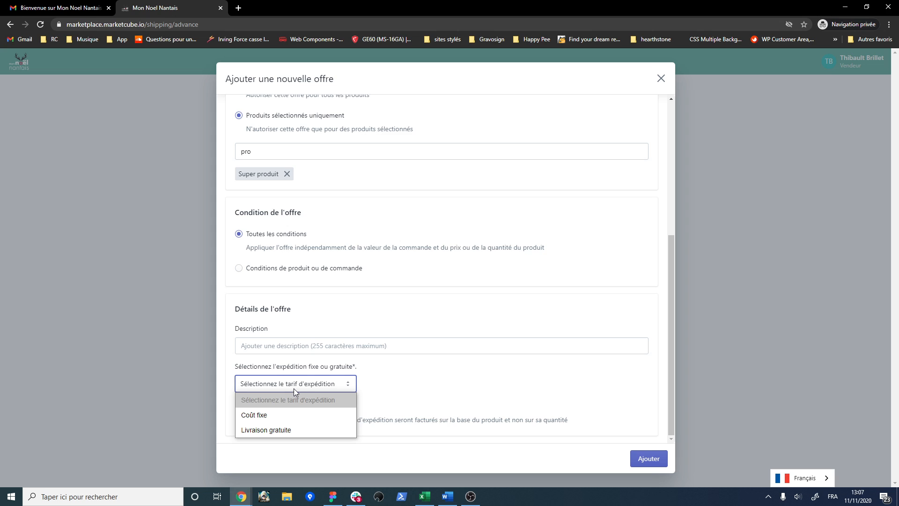
{"action": "left_click", "coordinate": [288, 410]}
{"action": "left_click", "coordinate": [386, 384]}
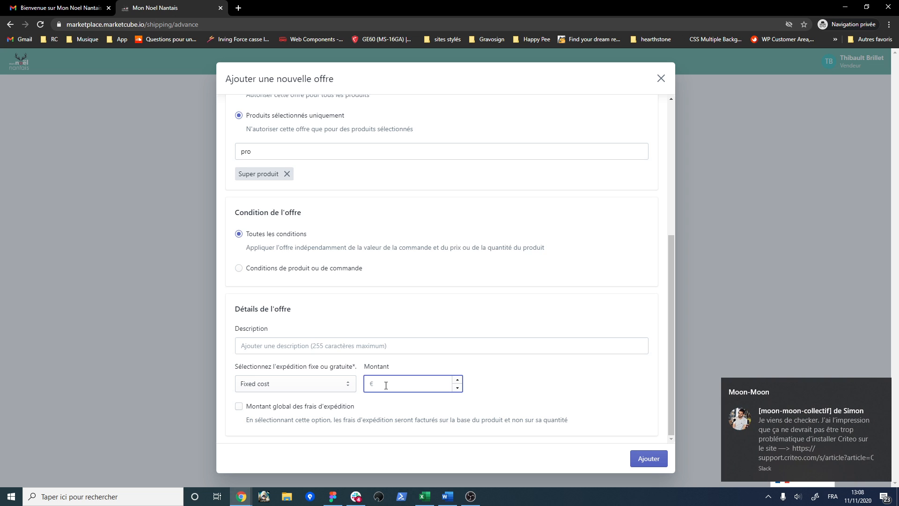
{"action": "left_click", "coordinate": [418, 419]}
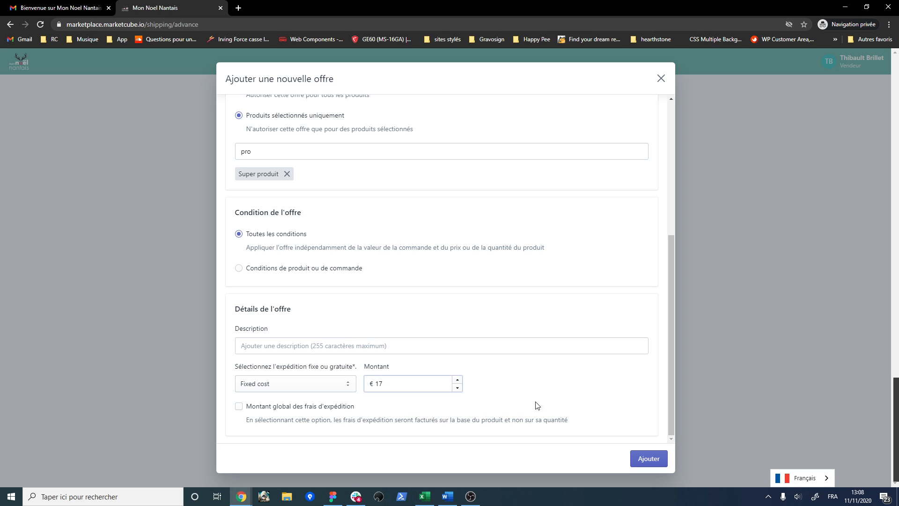
{"action": "left_click", "coordinate": [239, 406]}
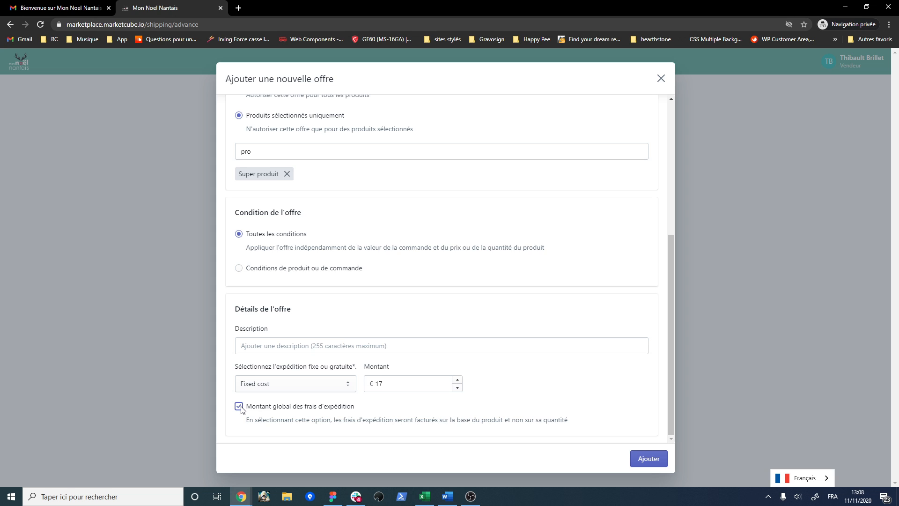
- Enter "Livraison produit volumineux" as the offer's description and add the offer
{"action": "left_click", "coordinate": [283, 346]}
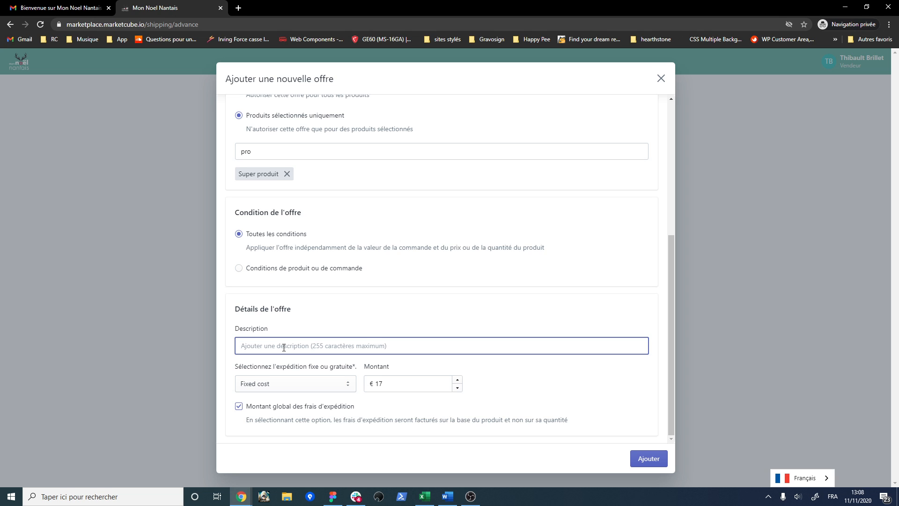
{"action": "type", "text": "Livraison p"}
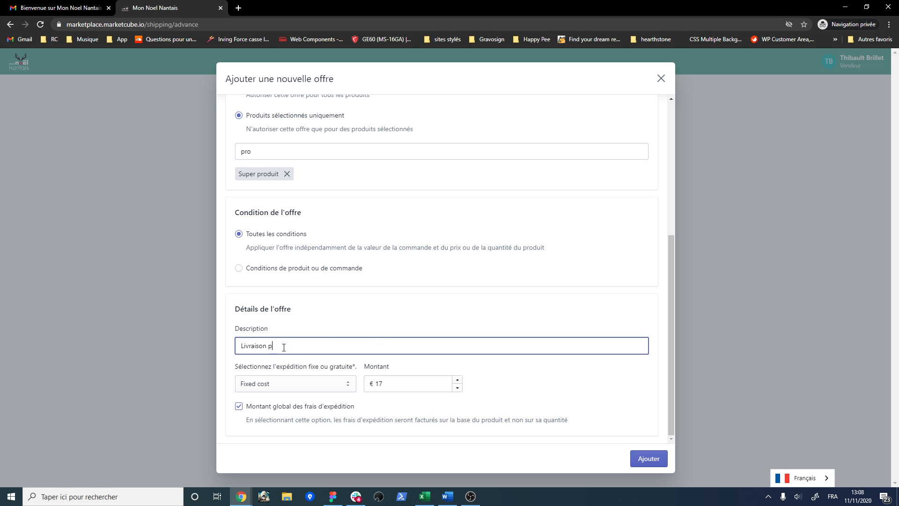
{"action": "type", "text": "roduit volumineux"}
{"action": "left_click", "coordinate": [652, 462]}
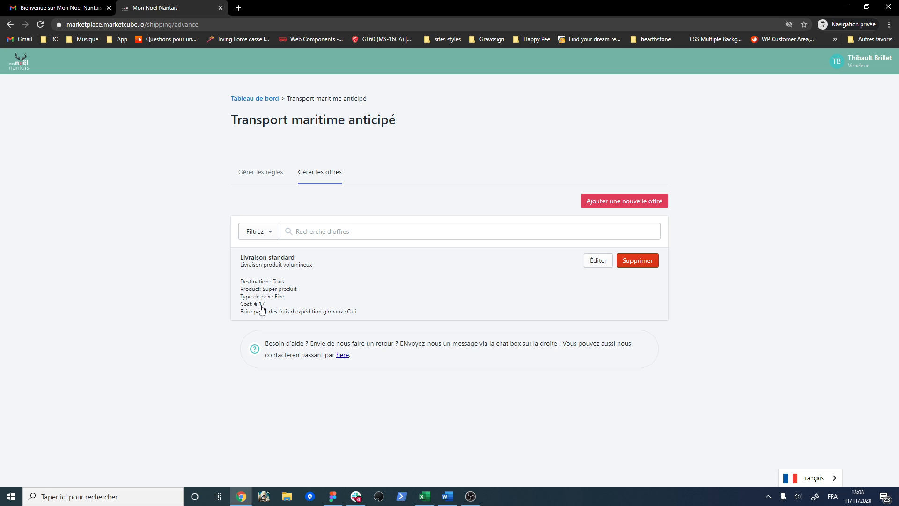
- Start a second shipping offer, again using the "Livraison standard" shipping band
{"action": "left_click", "coordinate": [619, 204]}
{"action": "left_click", "coordinate": [291, 148]}
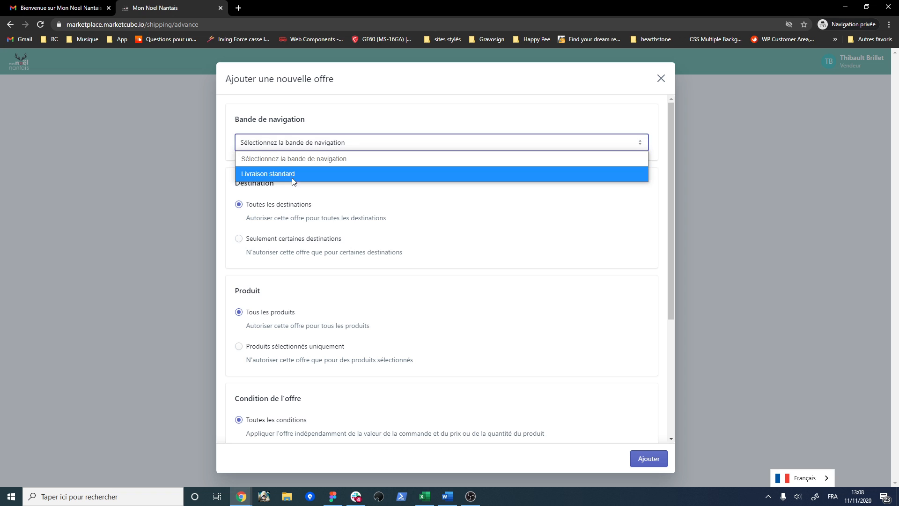
{"action": "left_click", "coordinate": [291, 172]}
- Make the offer conditional on a product quantity ("Quantité de produits") of less than 3
{"action": "scroll", "coordinate": [322, 268], "scroll_direction": "down", "scroll_amount": 1}
{"action": "scroll", "coordinate": [322, 267], "scroll_direction": "down", "scroll_amount": 2}
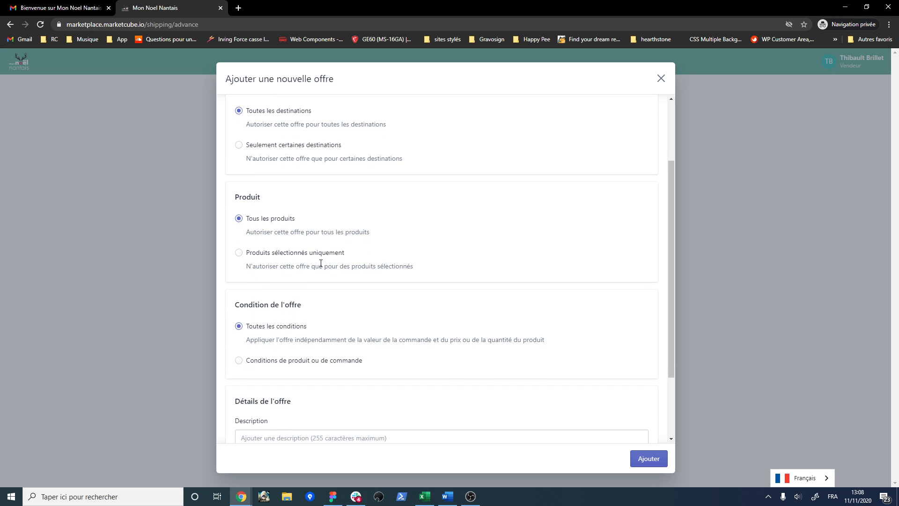
{"action": "scroll", "coordinate": [281, 285], "scroll_direction": "down", "scroll_amount": 1}
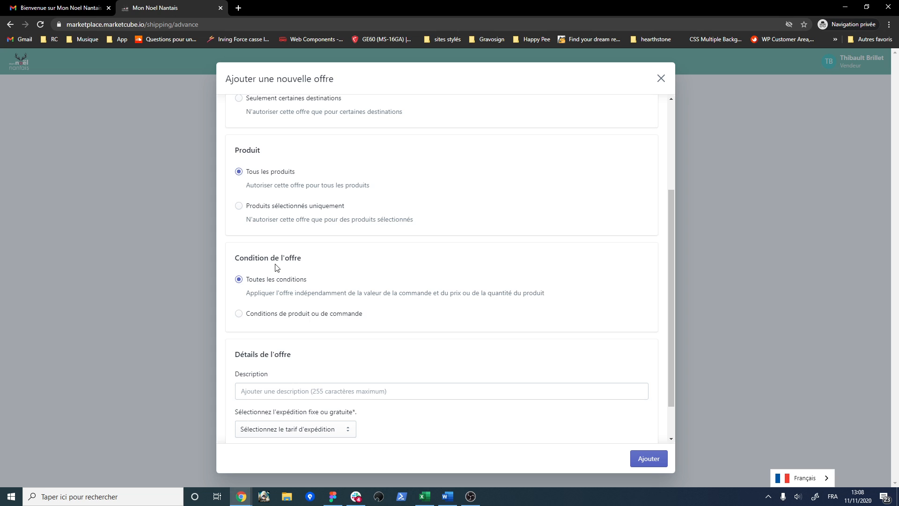
{"action": "left_click", "coordinate": [274, 314]}
{"action": "left_click", "coordinate": [277, 338]}
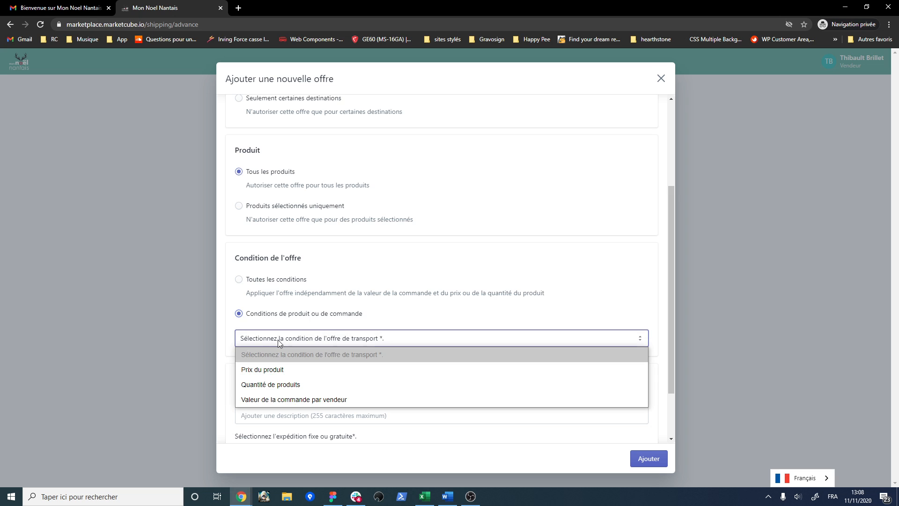
{"action": "left_click", "coordinate": [279, 383]}
{"action": "scroll", "coordinate": [330, 323], "scroll_direction": "down", "scroll_amount": 1}
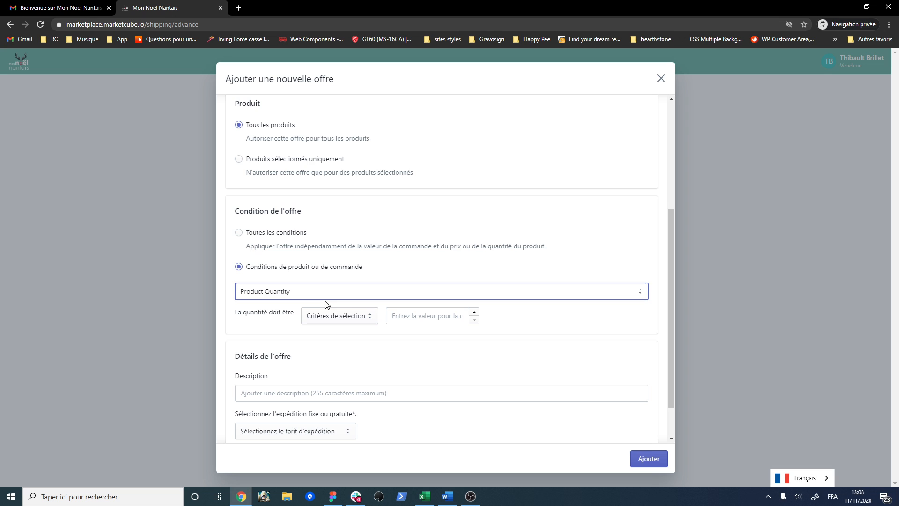
{"action": "left_click", "coordinate": [336, 316]}
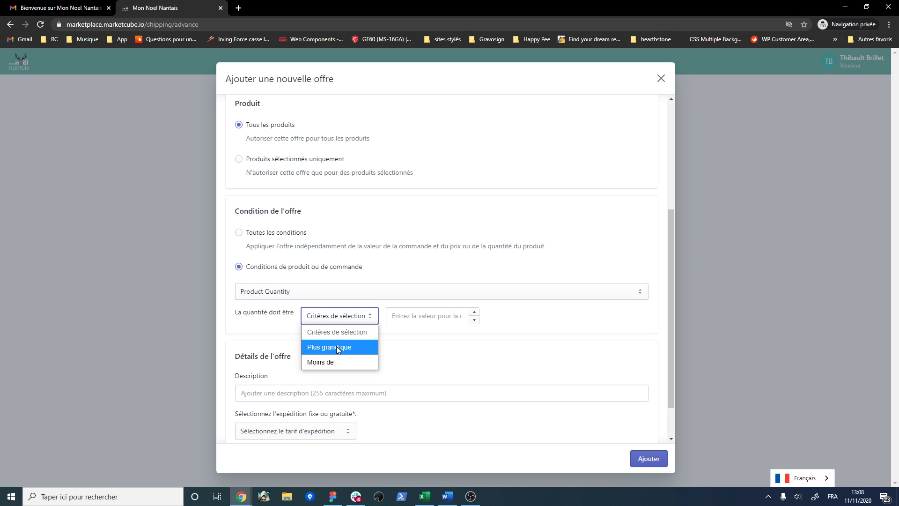
{"action": "left_click", "coordinate": [338, 362]}
{"action": "left_click", "coordinate": [416, 315]}
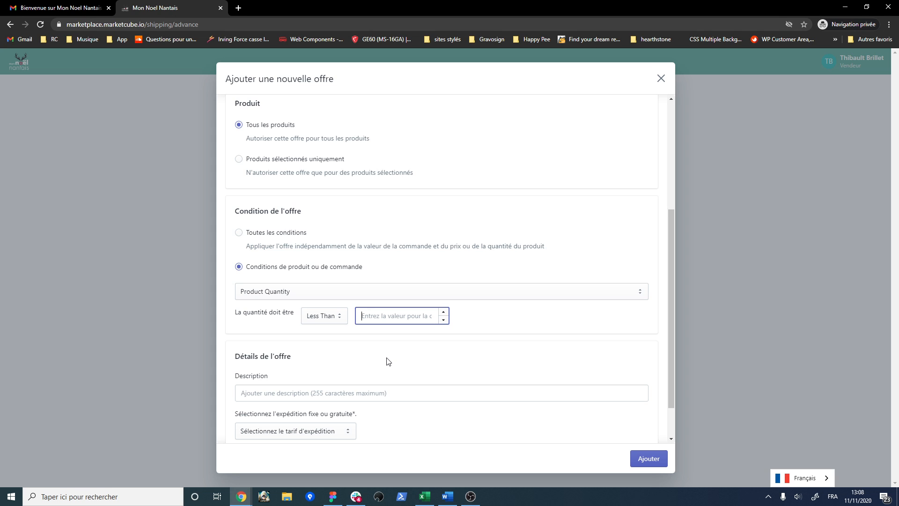
{"action": "type", "text": "3"}
{"action": "left_click", "coordinate": [376, 346]}
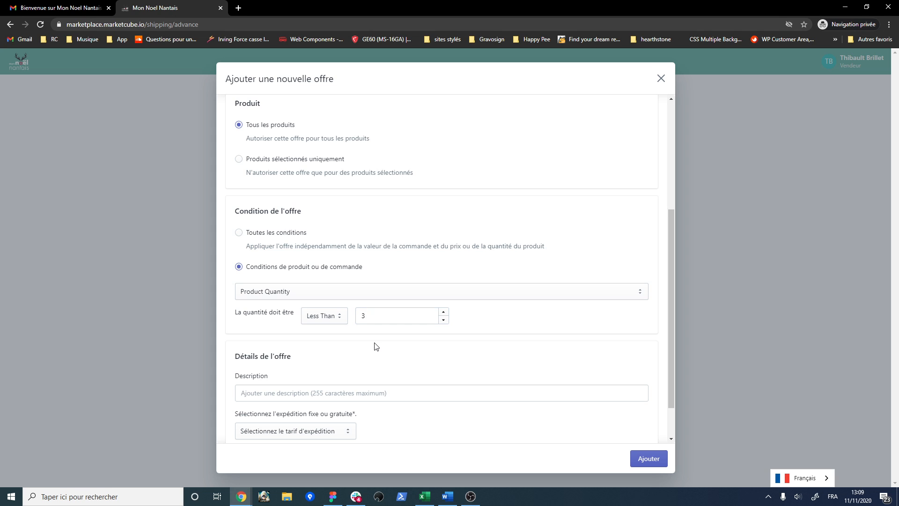
- Set the second offer's shipping rate to a fixed cost of €8 and enable the global shipping charge
{"action": "scroll", "coordinate": [372, 346], "scroll_direction": "down", "scroll_amount": 1}
{"action": "left_click", "coordinate": [322, 388]}
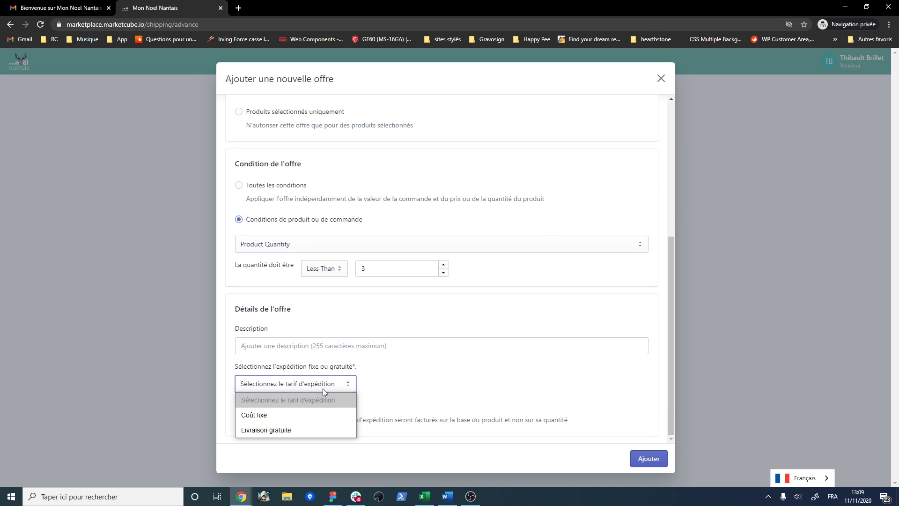
{"action": "left_click", "coordinate": [268, 414]}
{"action": "left_click", "coordinate": [415, 383]}
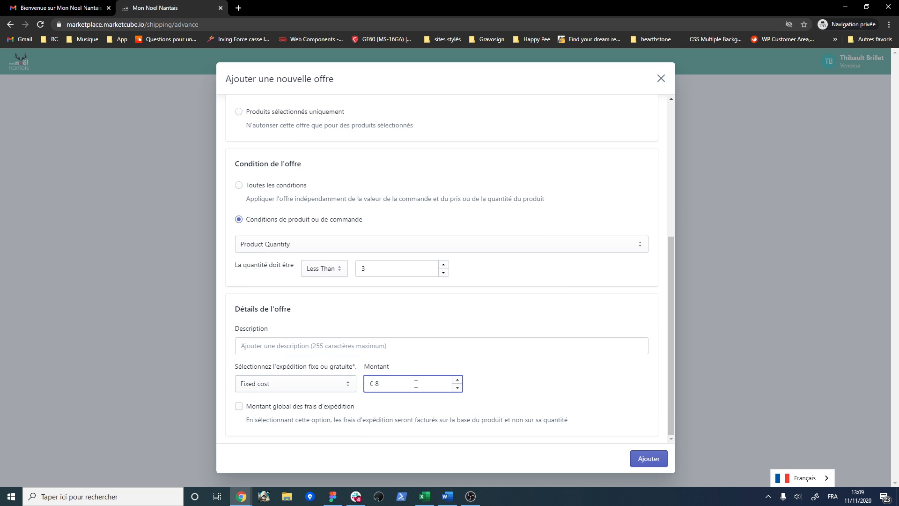
{"action": "type", "text": "8"}
{"action": "left_click", "coordinate": [280, 441]}
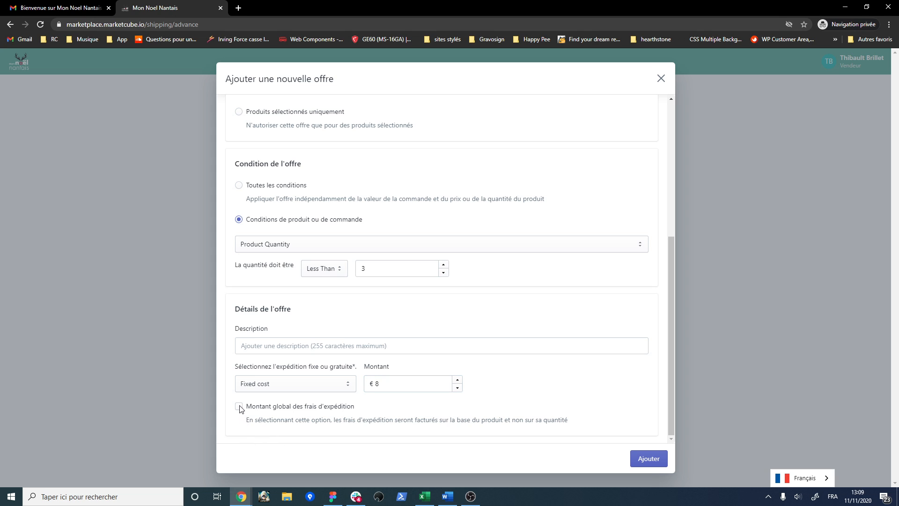
{"action": "left_click", "coordinate": [239, 406]}
- Describe the second offer as "3-5 jours" and add it to the offers list
{"action": "left_click", "coordinate": [307, 346]}
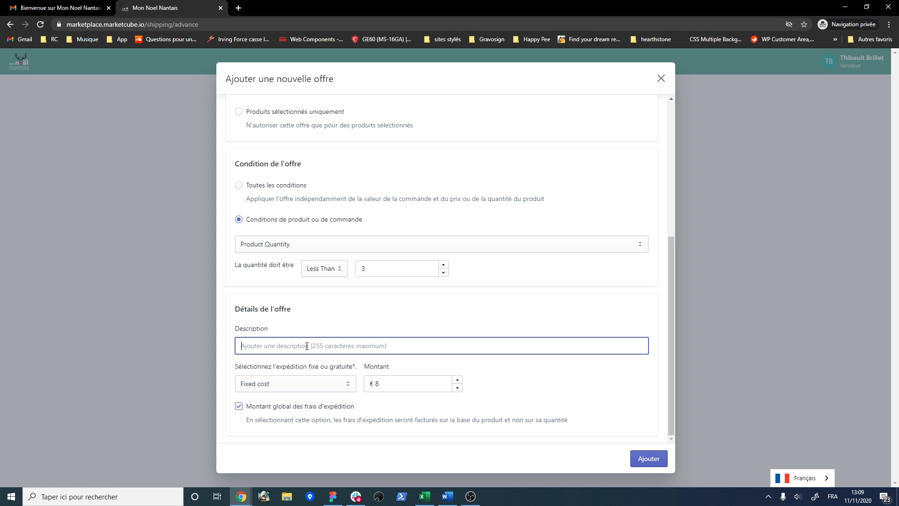
{"action": "type", "text": "3-5 j"}
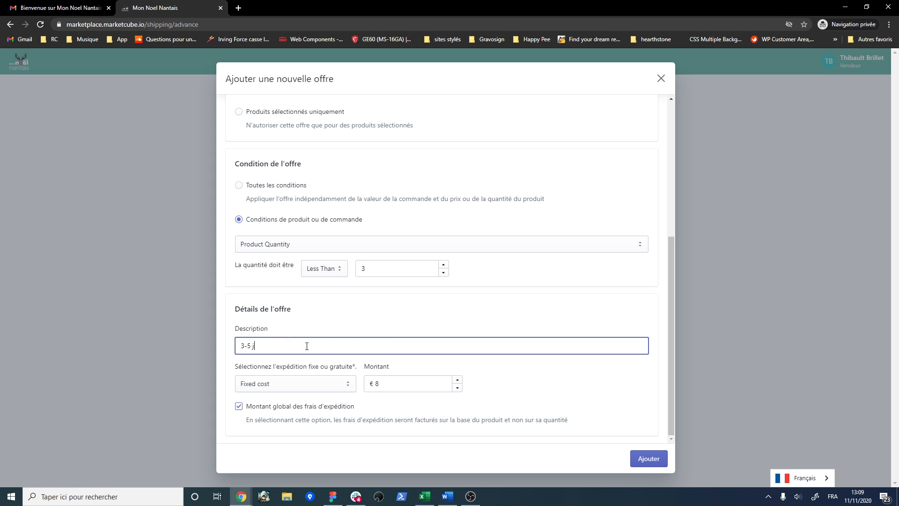
{"action": "type", "text": "ours"}
{"action": "left_click", "coordinate": [451, 323]}
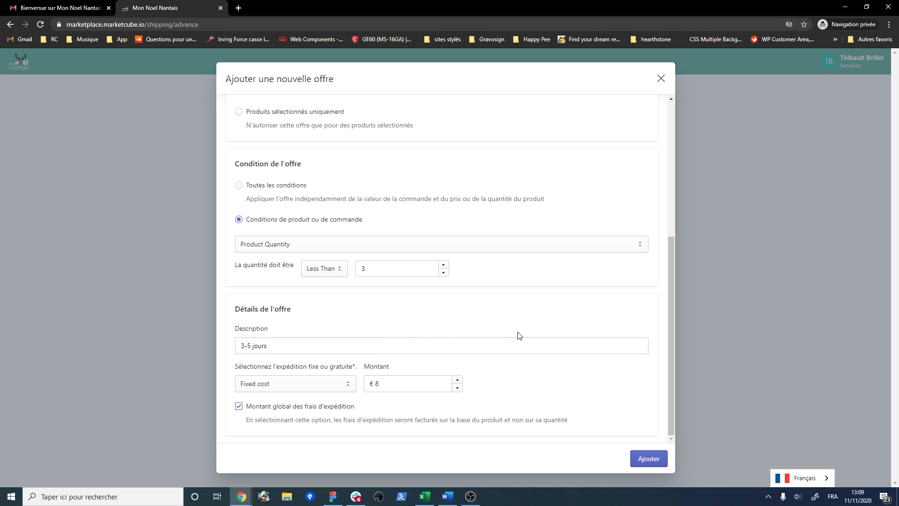
{"action": "left_click", "coordinate": [638, 462]}
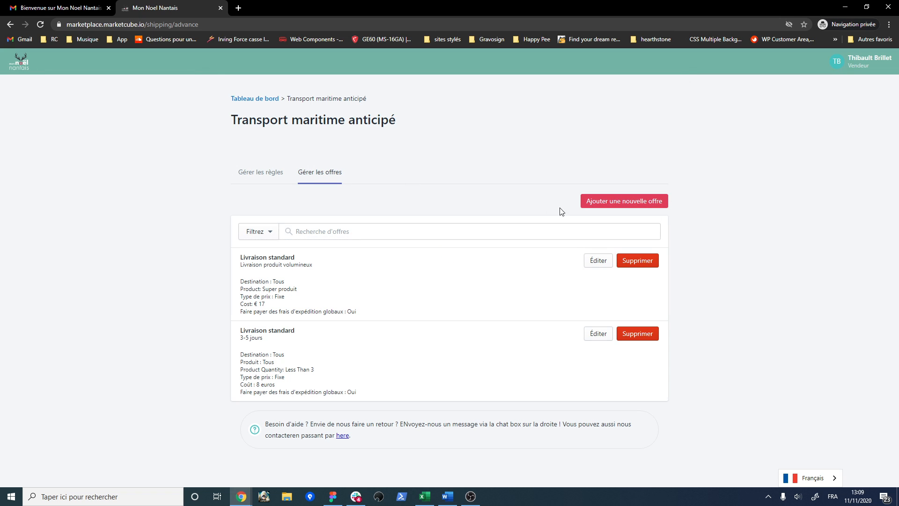
- Start a third shipping offer that uses the "Livraison standard" shipping band
{"action": "left_click", "coordinate": [590, 203]}
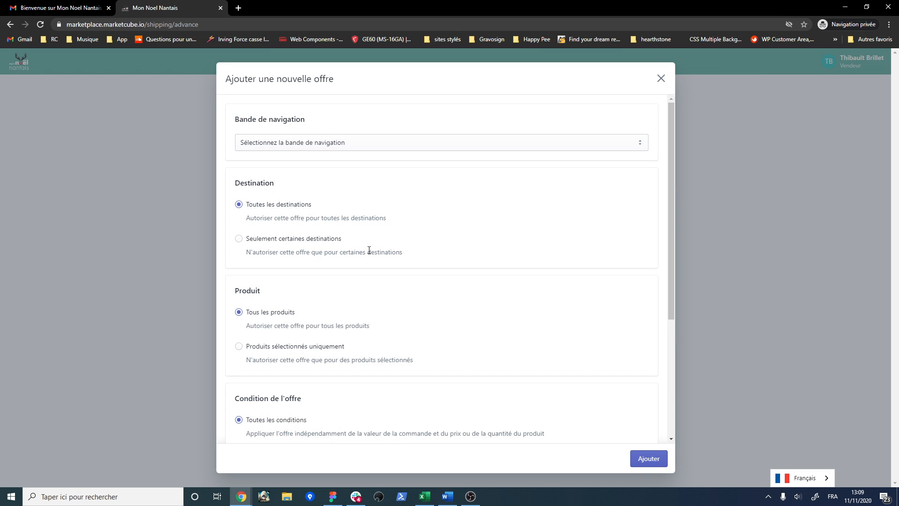
{"action": "left_click", "coordinate": [342, 145]}
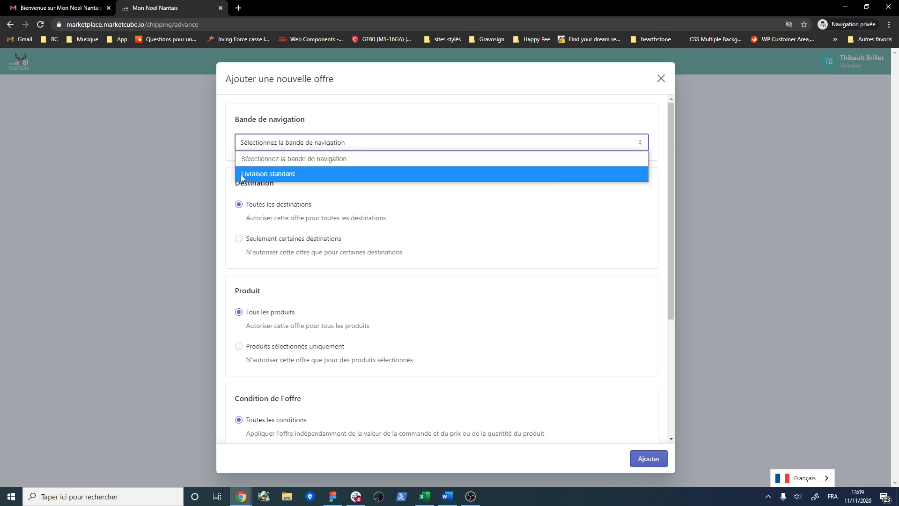
{"action": "left_click", "coordinate": [280, 174]}
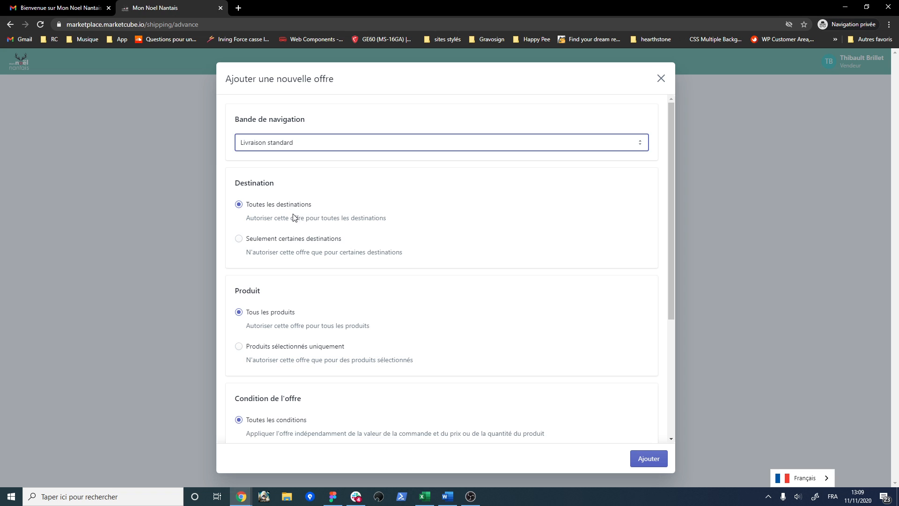
- Make the third offer conditional on a product quantity ("Quantité de produits") greater than 2
{"action": "scroll", "coordinate": [228, 165], "scroll_direction": "down", "scroll_amount": 1}
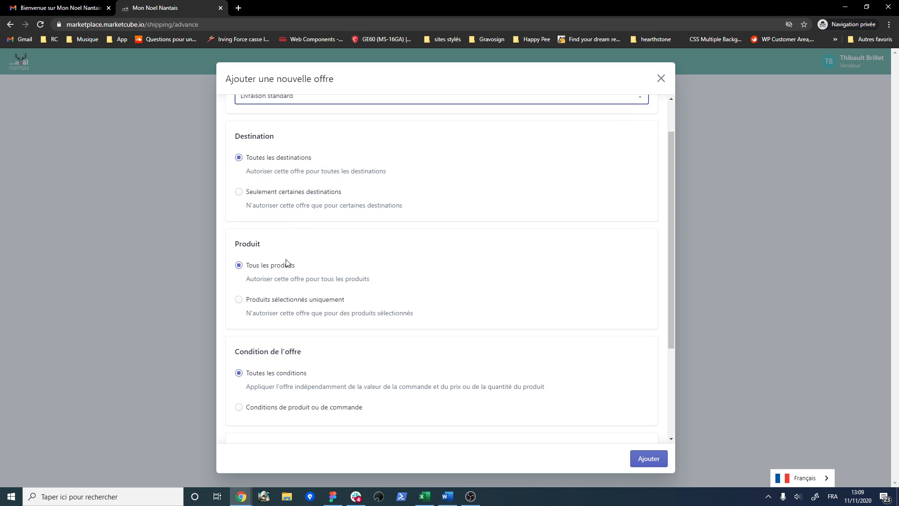
{"action": "scroll", "coordinate": [378, 265], "scroll_direction": "down", "scroll_amount": 2}
{"action": "scroll", "coordinate": [379, 265], "scroll_direction": "down", "scroll_amount": 1}
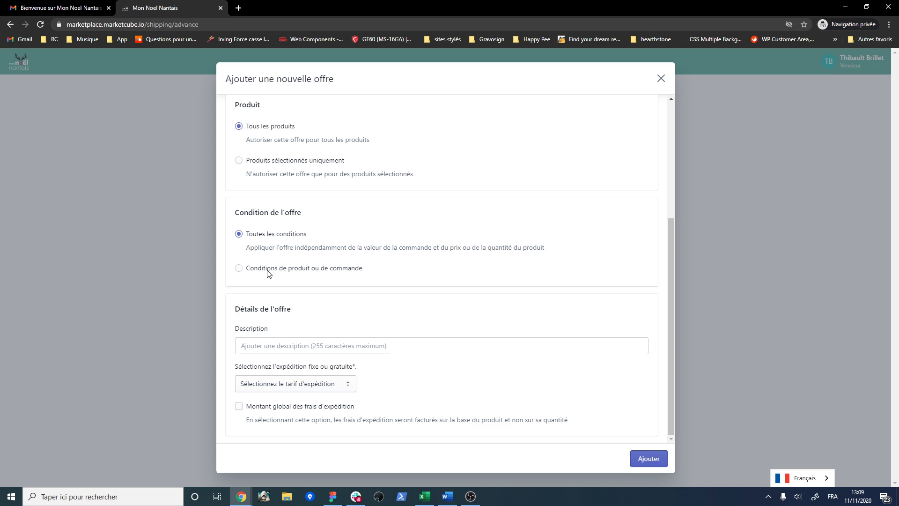
{"action": "left_click", "coordinate": [271, 269]}
{"action": "left_click", "coordinate": [275, 297]}
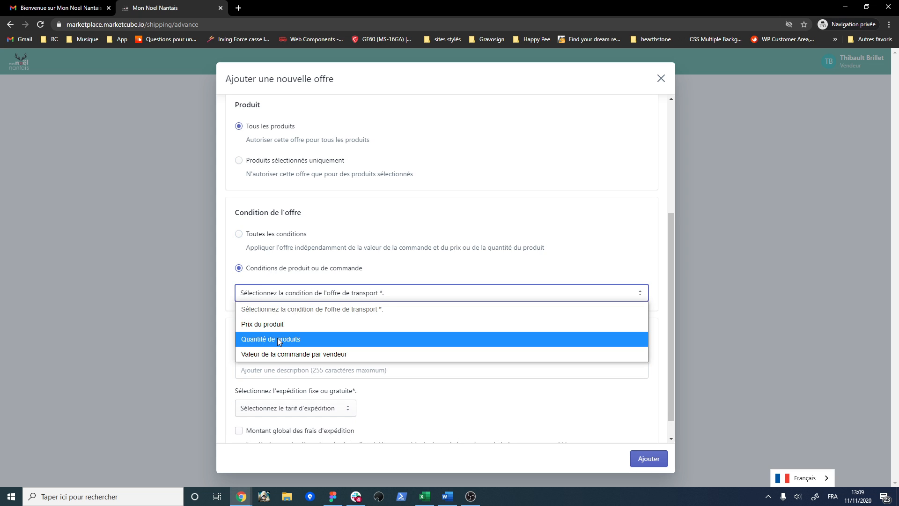
{"action": "left_click", "coordinate": [278, 338]}
{"action": "left_click", "coordinate": [341, 318]}
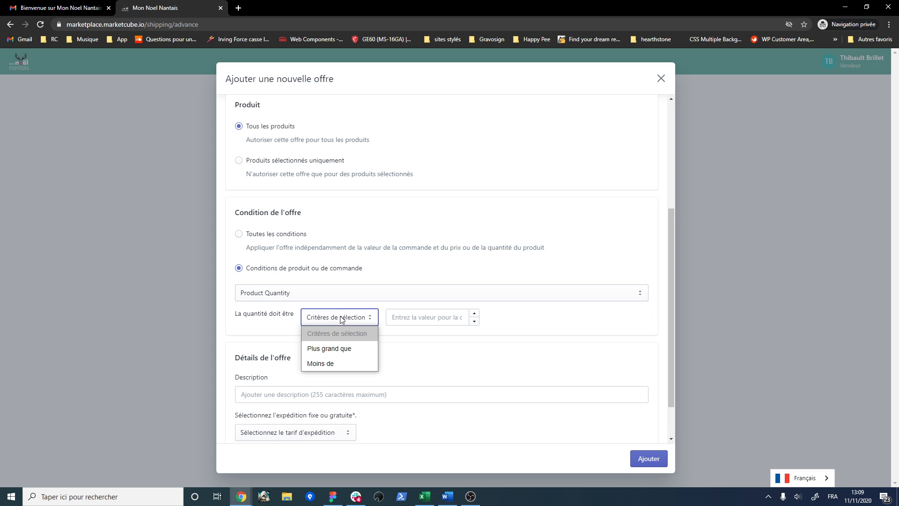
{"action": "left_click", "coordinate": [335, 347]}
{"action": "left_click", "coordinate": [403, 324]}
{"action": "type", "text": "2"}
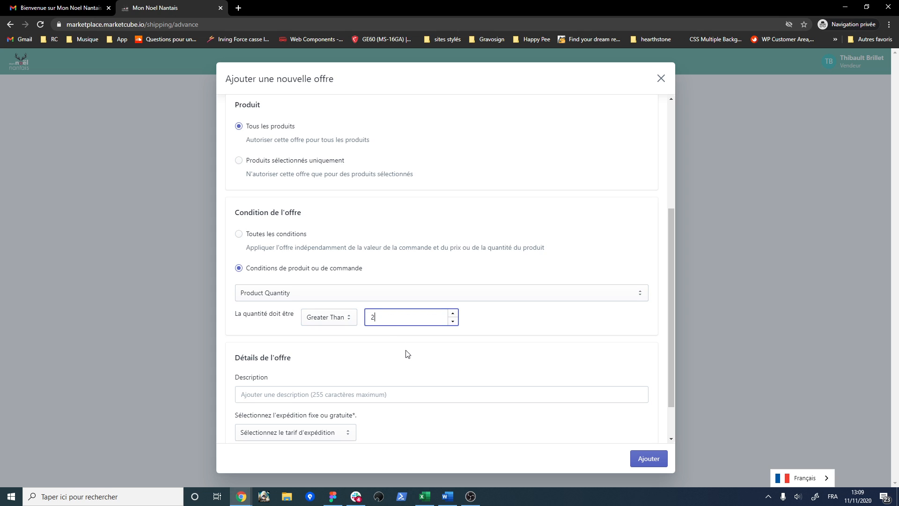
{"action": "left_click", "coordinate": [408, 355]}
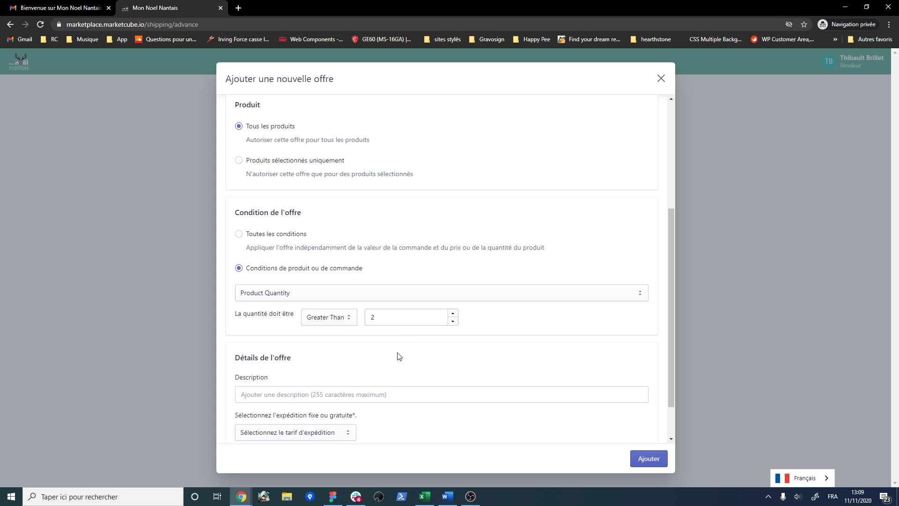
- Describe the third offer as "3-5 jours" and set its shipping rate to a fixed cost of €14
{"action": "scroll", "coordinate": [283, 353], "scroll_direction": "down", "scroll_amount": 1}
{"action": "left_click", "coordinate": [279, 347]}
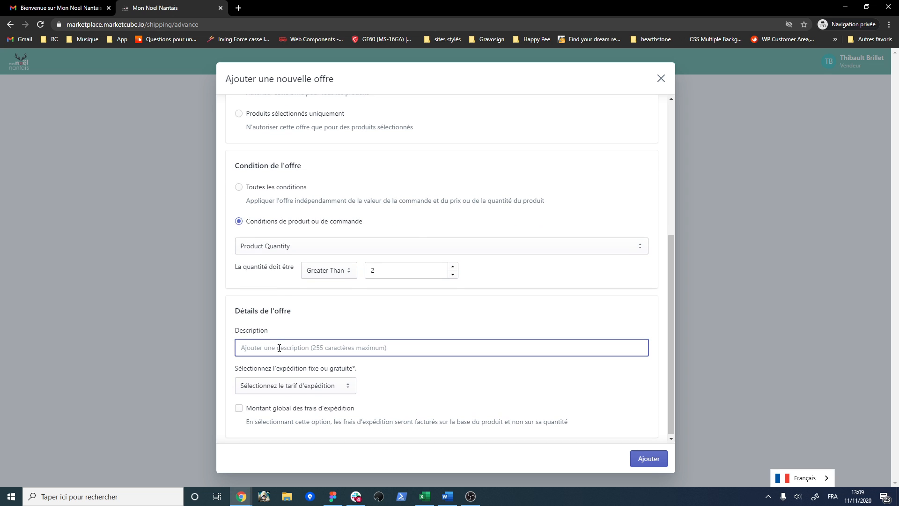
{"action": "type", "text": "3-5 jours"}
{"action": "left_click", "coordinate": [281, 385]}
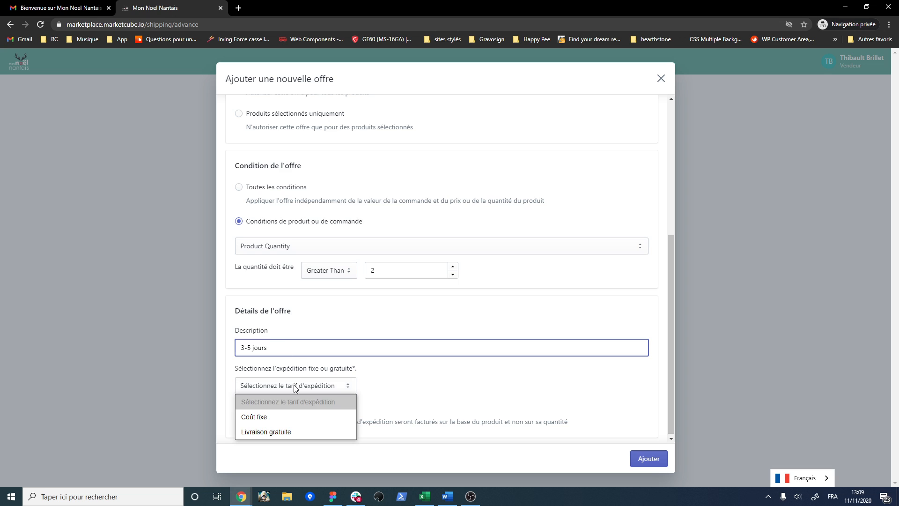
{"action": "left_click", "coordinate": [279, 416]}
{"action": "left_click", "coordinate": [415, 385]}
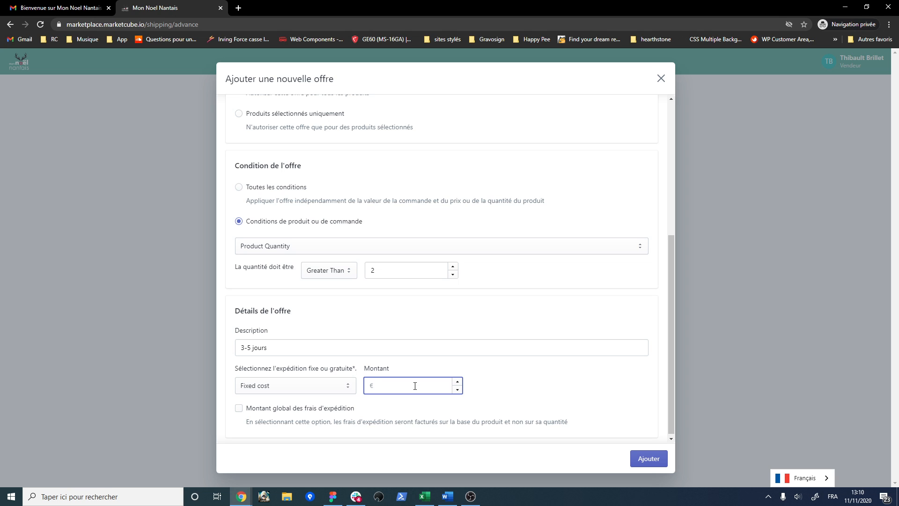
{"action": "type", "text": "14"}
- Enable the global shipping charge for the third offer and add it to the offers list
{"action": "left_click", "coordinate": [239, 409]}
{"action": "left_click", "coordinate": [637, 462]}
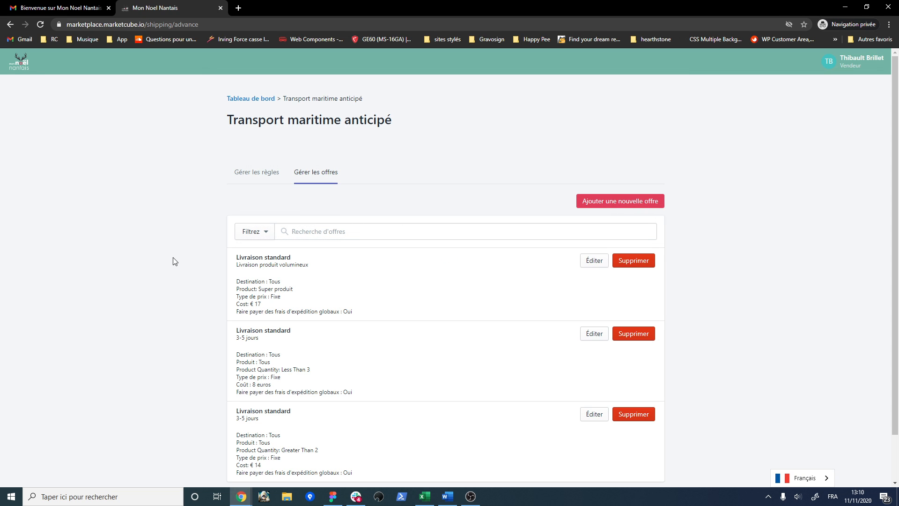
{"action": "scroll", "coordinate": [174, 260], "scroll_direction": "down", "scroll_amount": 1}
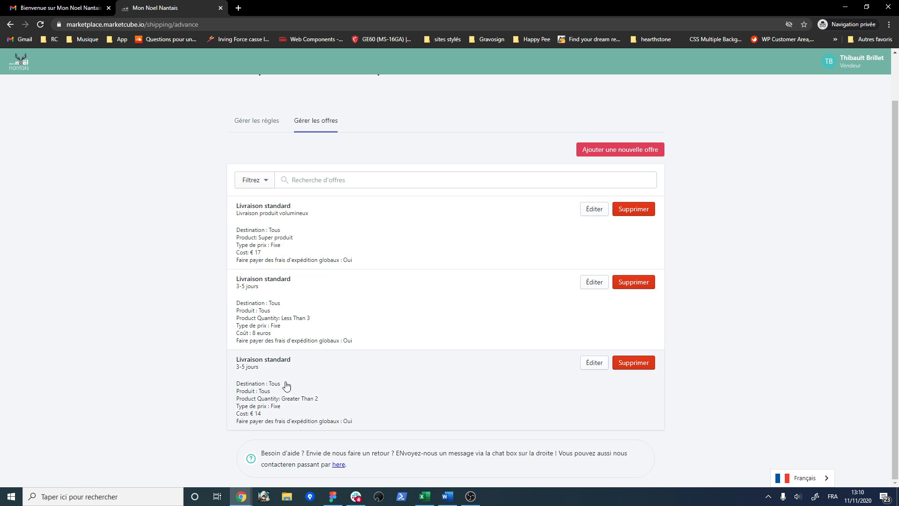